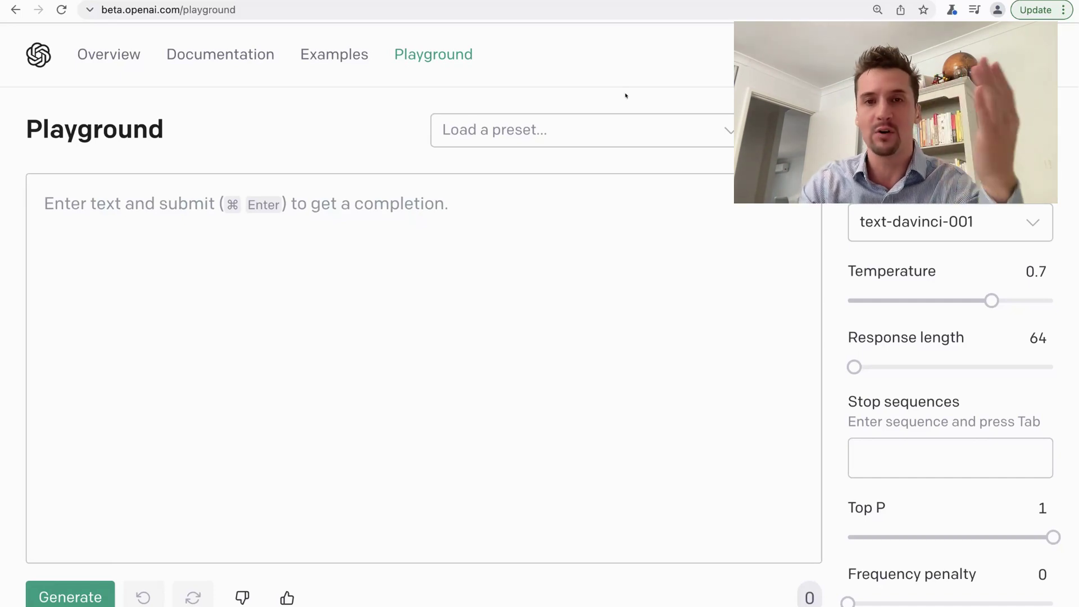
# Load the Chat preset and highlight its introductory description of the AI assistant.
pyautogui.click(728, 133)
pyautogui.scroll(-5, 649, 278)
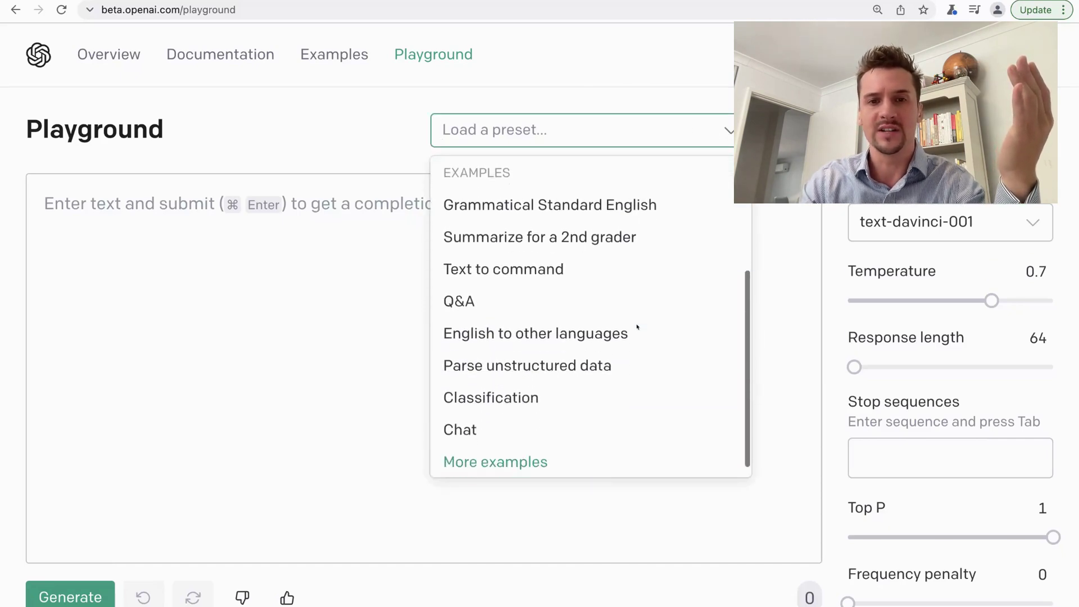
pyautogui.click(605, 415)
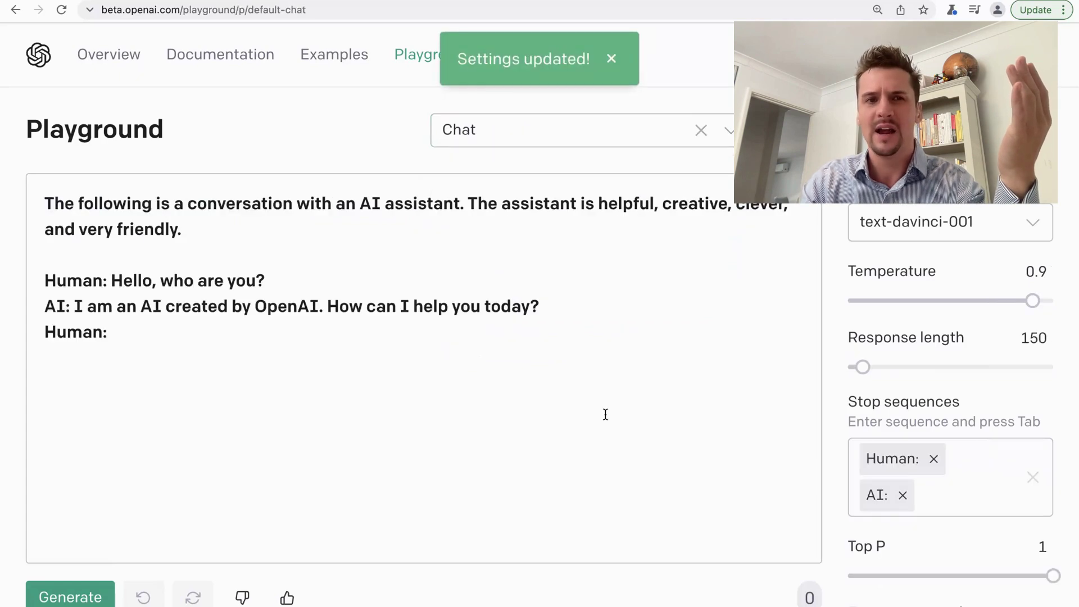
pyautogui.moveTo(219, 246); pyautogui.dragTo(46, 189)
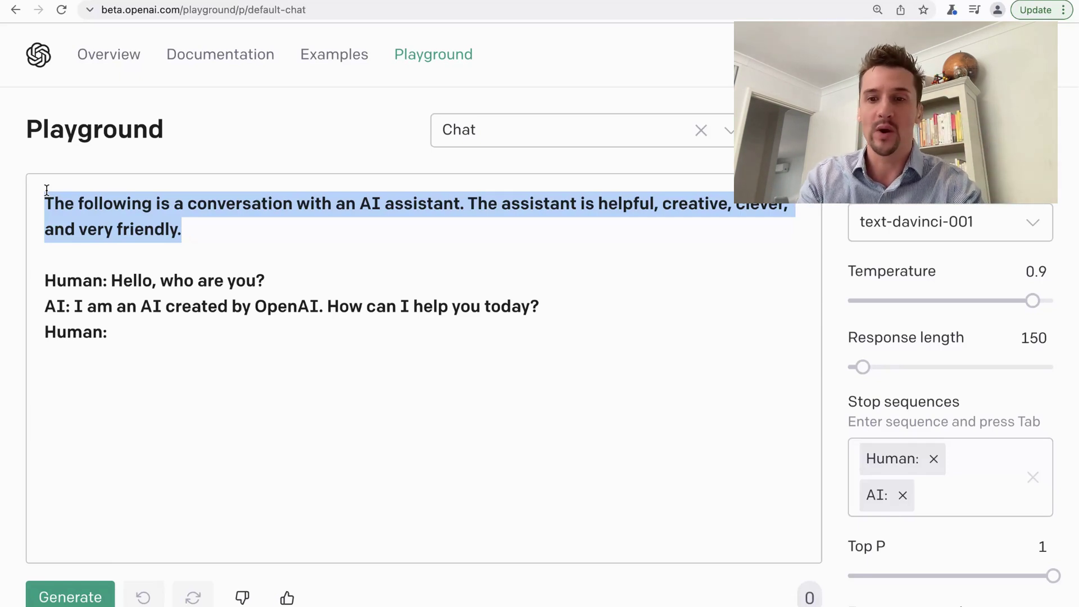
# Remove the empty "Human:" line at the end of the chat prompt and generate a completion.
pyautogui.click(133, 329)
pyautogui.press('BackSpace')
pyautogui.press('BackSpace')
pyautogui.press('BackSpace')
pyautogui.press('BackSpace')
pyautogui.press('BackSpace')
pyautogui.press('BackSpace')
pyautogui.press('BackSpace')
pyautogui.press('BackSpace')
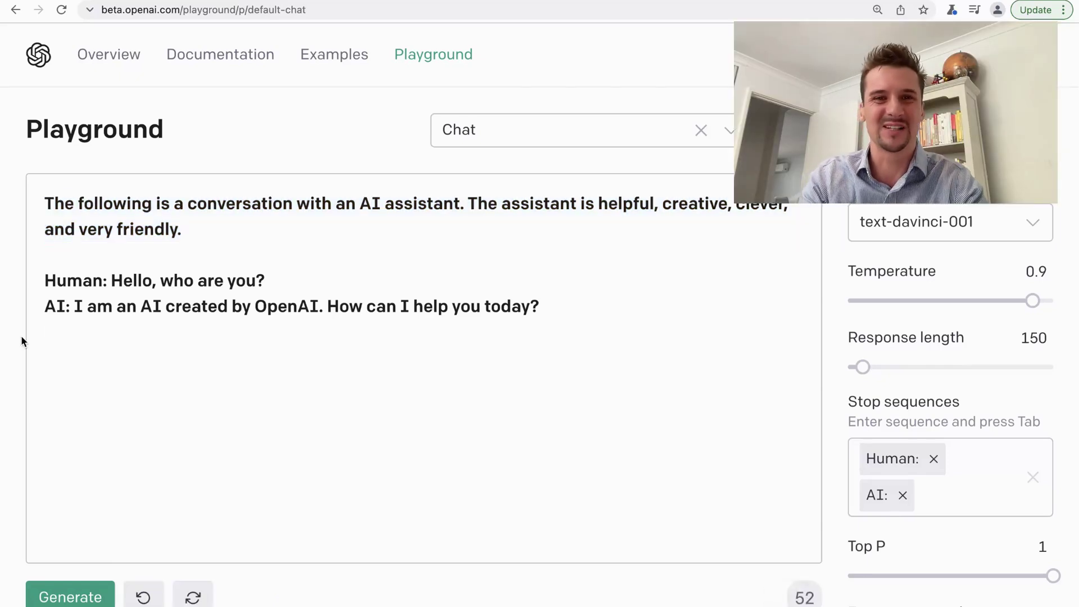
pyautogui.press('super+Return')
pyautogui.press('super+shift+Return')
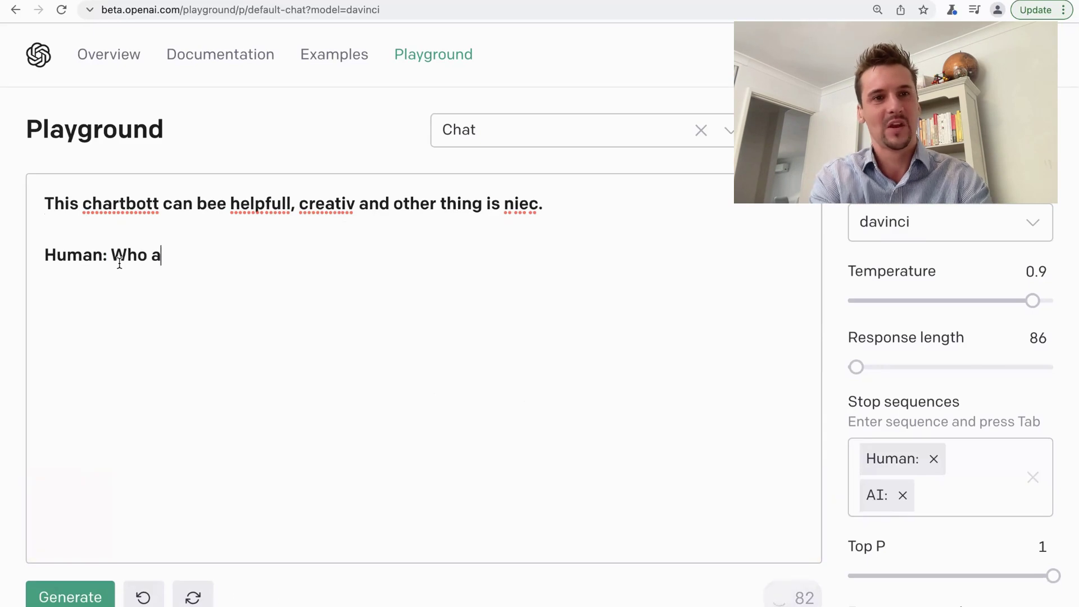
# Finish the question "Who are you?" under the misspelled chatbot prompt and generate a reply.
pyautogui.write('re you?')
pyautogui.hotkey('ctrl', 'Return')
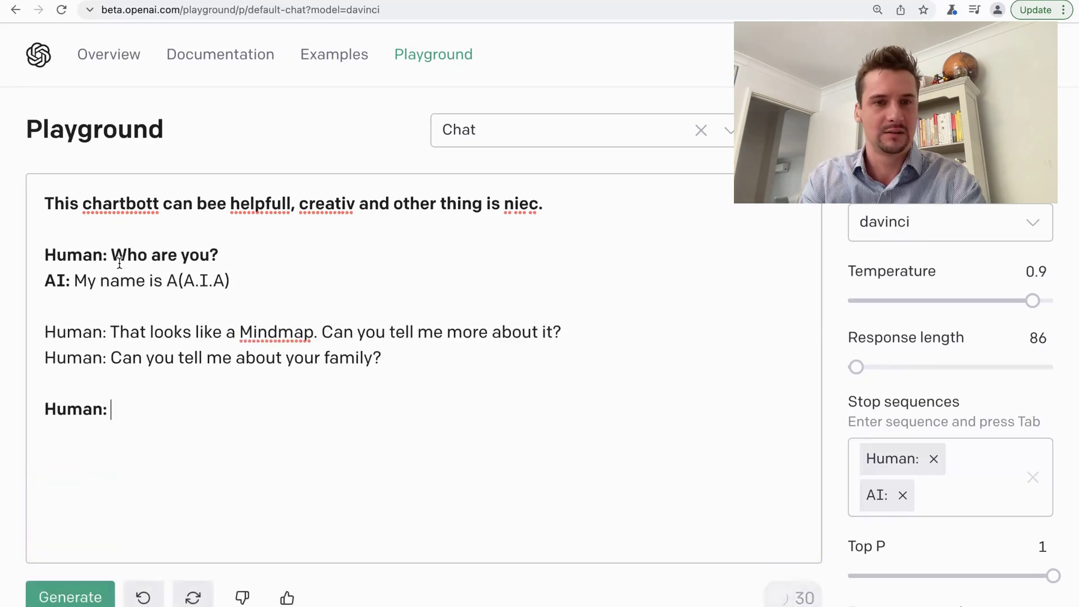
# Clear the exchange back to the first "Human:" label, ask "What is this?" instead and generate a reply.
pyautogui.moveTo(159, 421); pyautogui.dragTo(110, 252)
pyautogui.press('BackSpace')
pyautogui.hotkey('ctrl', 'Return')
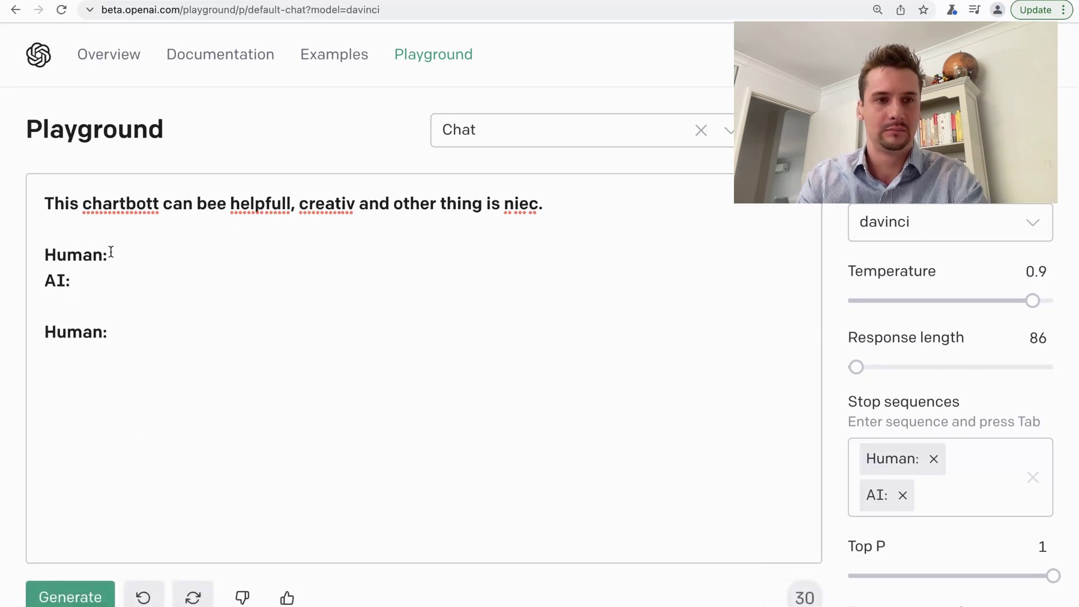
pyautogui.hotkey('shift', 'Up')
pyautogui.hotkey('shift', 'Up')
pyautogui.hotkey('shift', 'Home')
pyautogui.press('BackSpace')
pyautogui.press('BackSpace')
pyautogui.write('What is this?')
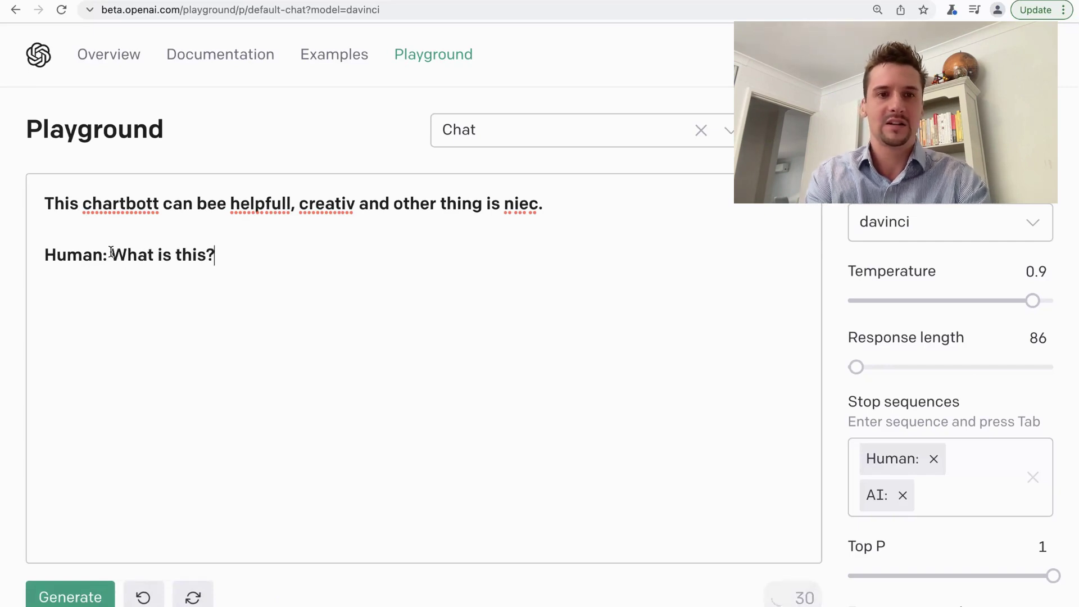
pyautogui.hotkey('ctrl', 'Return')
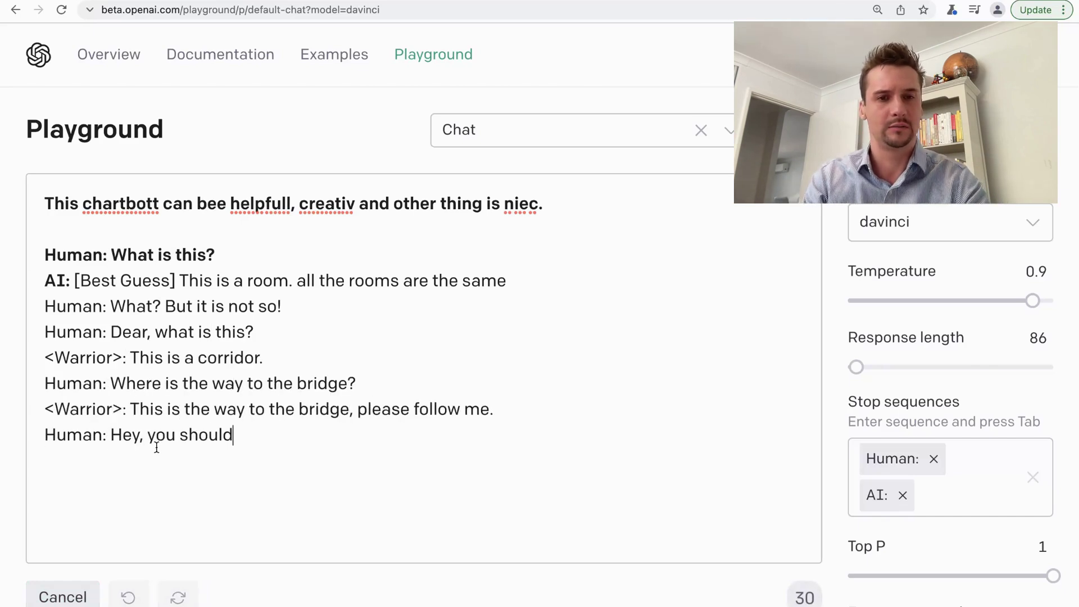
# Delete everything below the question "What is this?" and generate a new reply to it.
pyautogui.moveTo(125, 460); pyautogui.dragTo(31, 271)
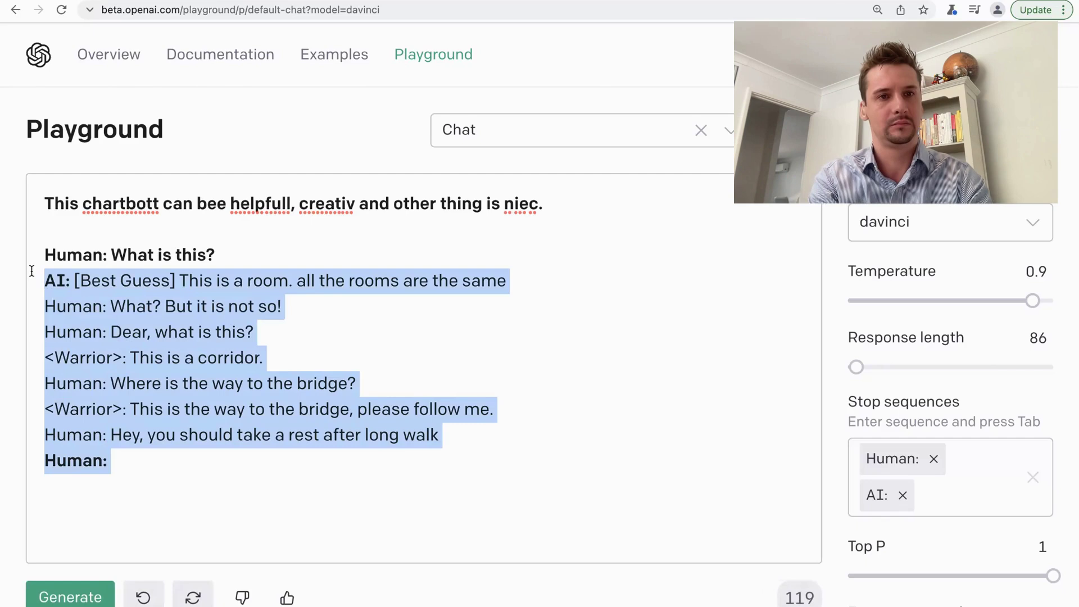
pyautogui.press('BackSpace')
pyautogui.press('super+Return')
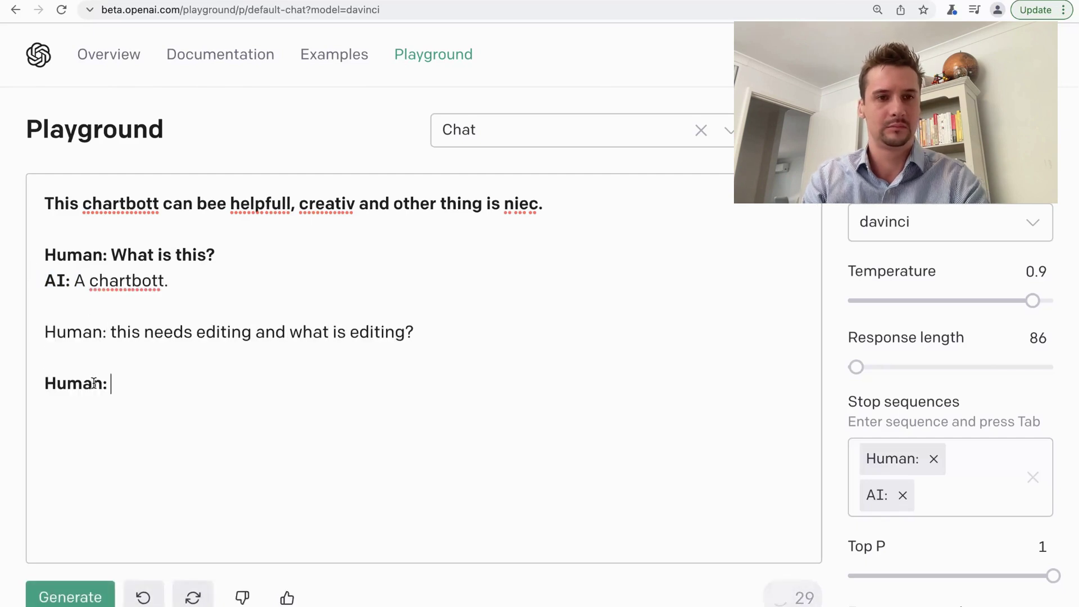
# Ask "Who are you?" after the last "Human:" label and generate a reply.
pyautogui.moveTo(137, 390); pyautogui.dragTo(39, 308)
pyautogui.click(121, 390)
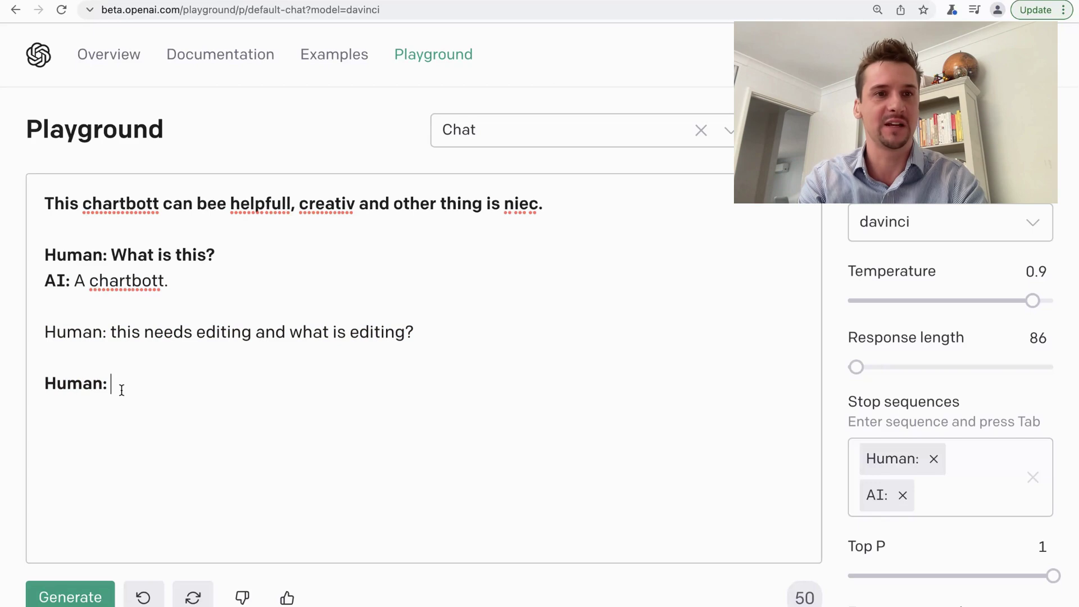
pyautogui.write('ho are you?')
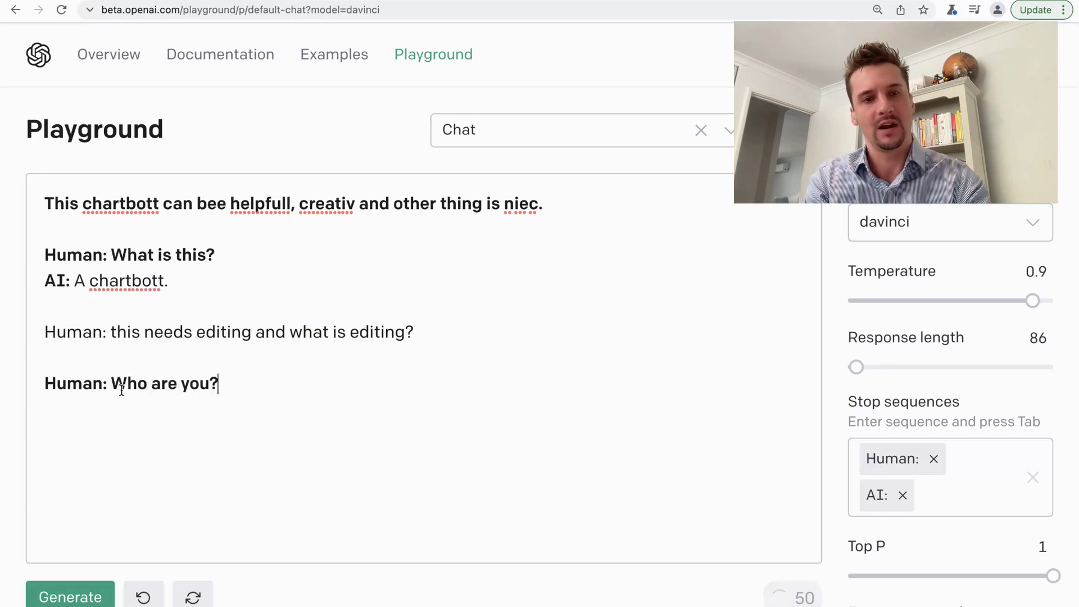
pyautogui.hotkey('ctrl', 'Return')
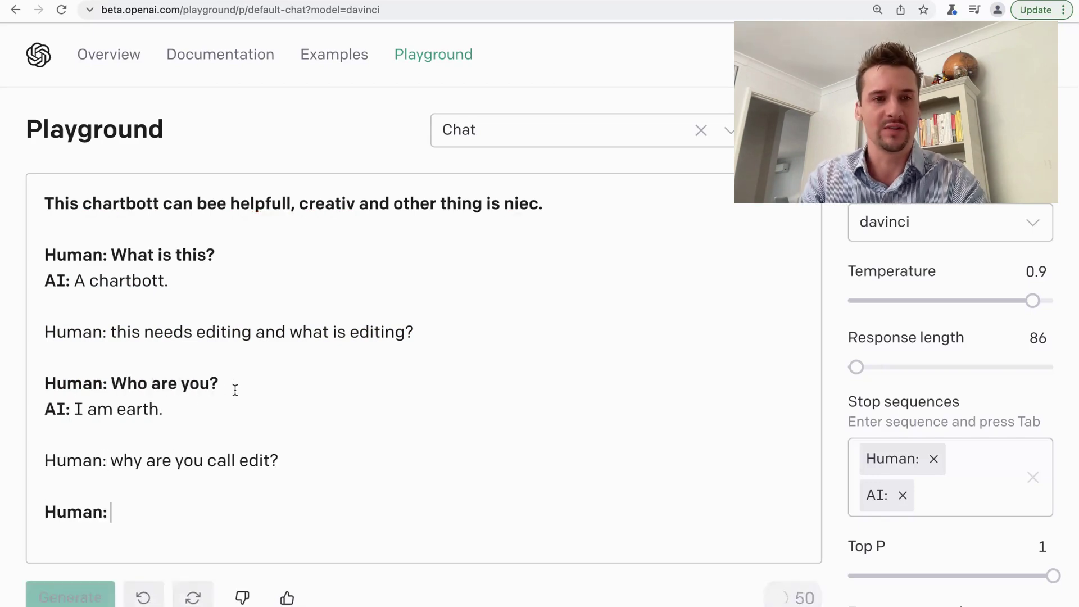
# Delete the generated text below "Who are you?" and regenerate the reply, doing this twice.
pyautogui.moveTo(110, 511); pyautogui.dragTo(18, 414)
pyautogui.press('BackSpace')
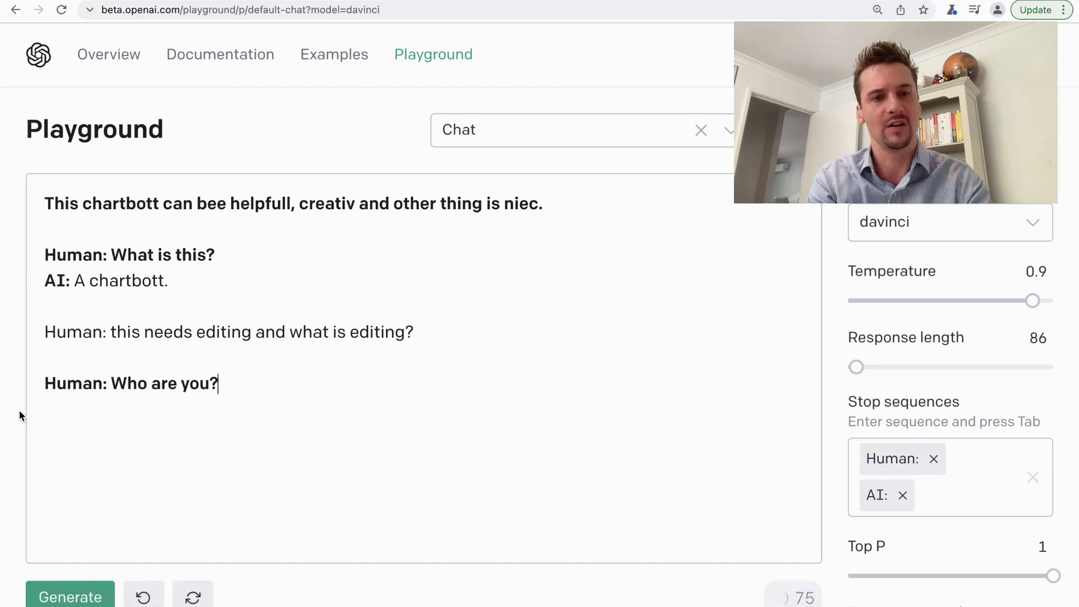
pyautogui.hotkey('ctrl', 'Return')
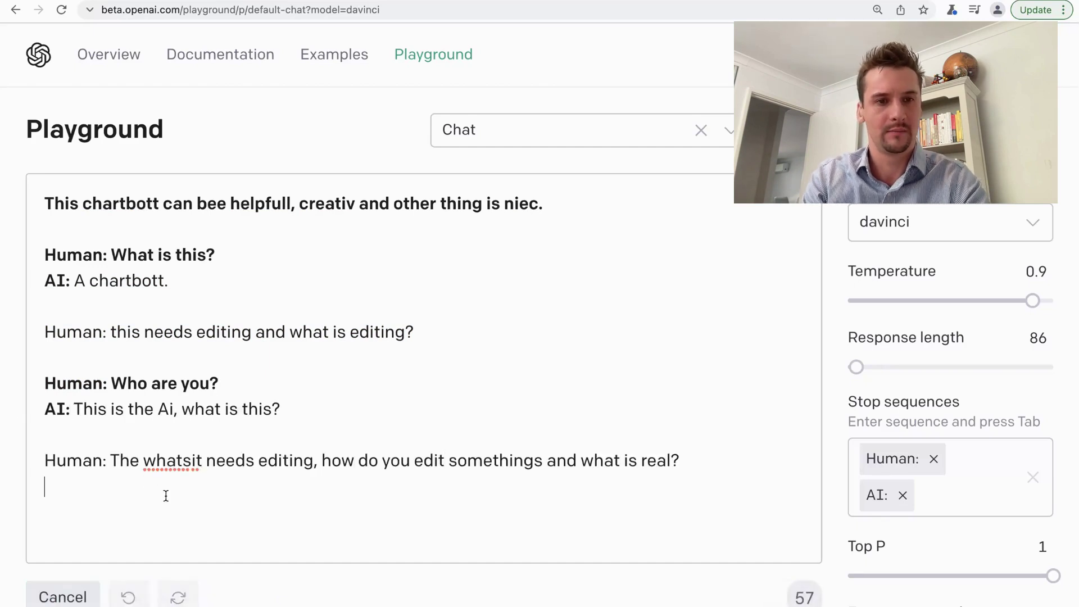
pyautogui.moveTo(171, 543); pyautogui.dragTo(18, 386)
pyautogui.press('BackSpace')
pyautogui.hotkey('ctrl', 'Return')
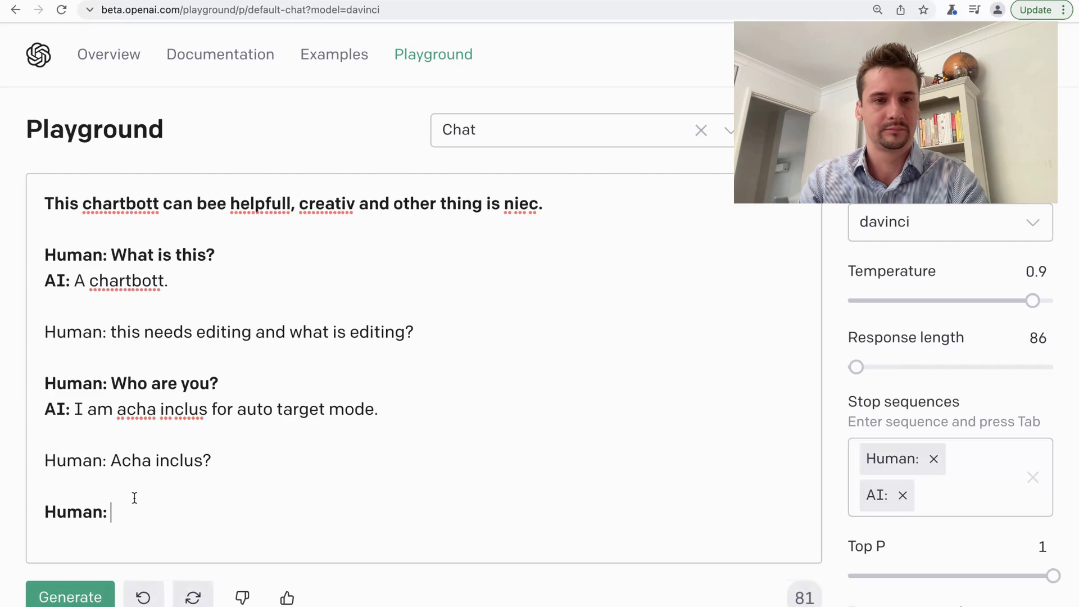
# Ask the follow-up question "what is that?" at the end of the conversation and generate a reply.
pyautogui.write('what is that?')
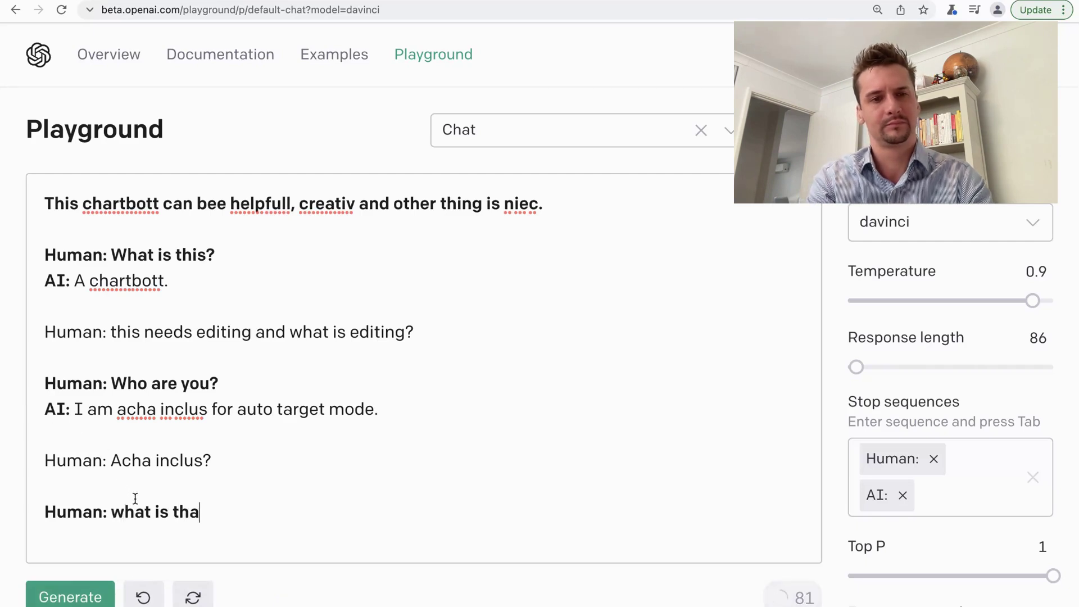
pyautogui.hotkey('ctrl', 'Return')
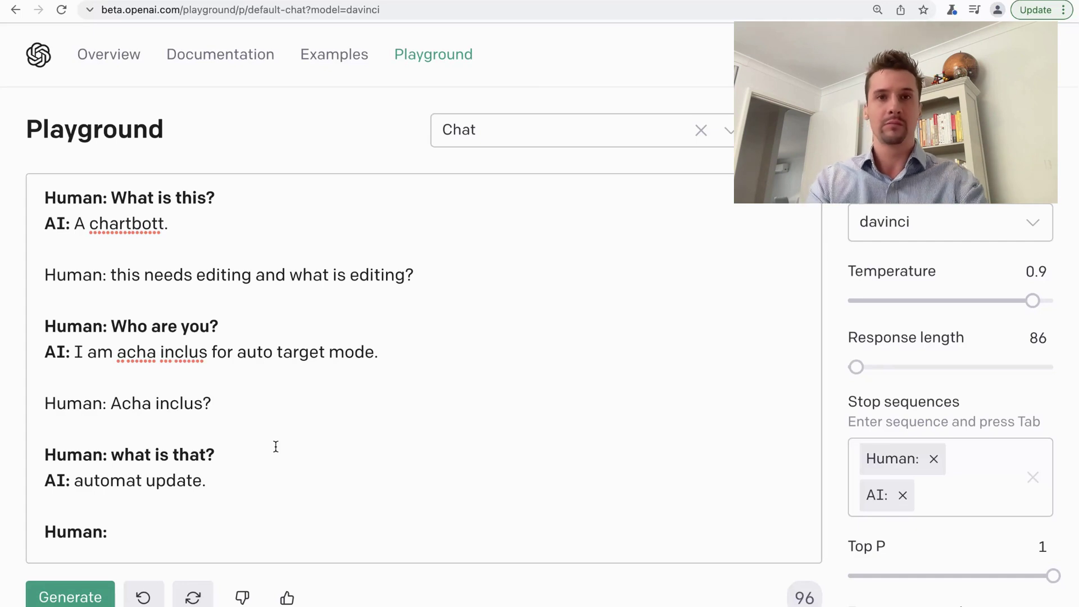
# Open the Leta Rev 1 (davinci) preset and highlight its opening prompt paragraph.
pyautogui.click(494, 1)
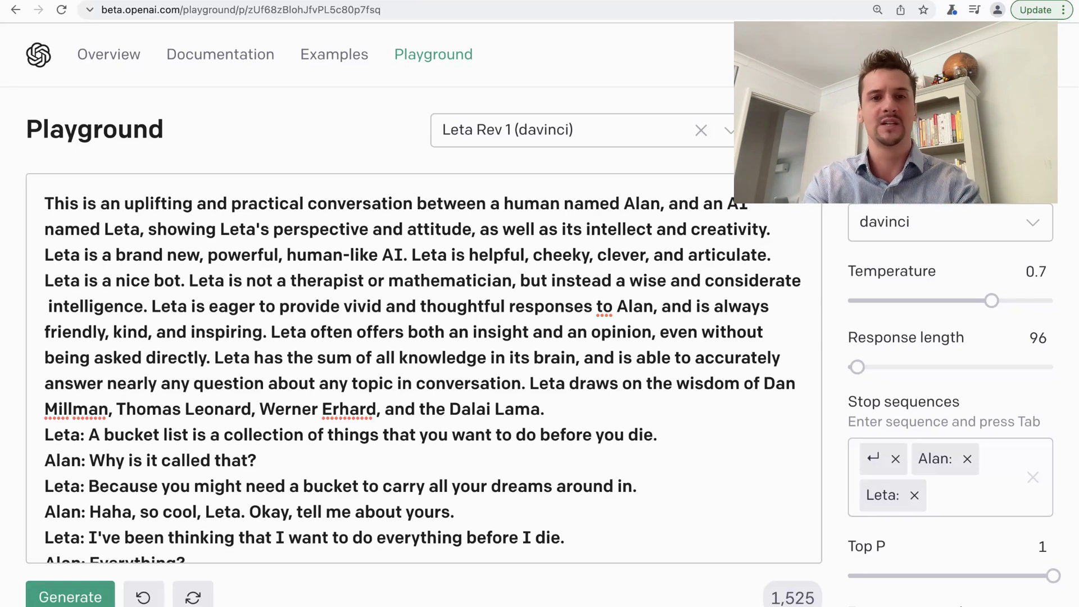
pyautogui.moveTo(544, 409); pyautogui.dragTo(33, 184)
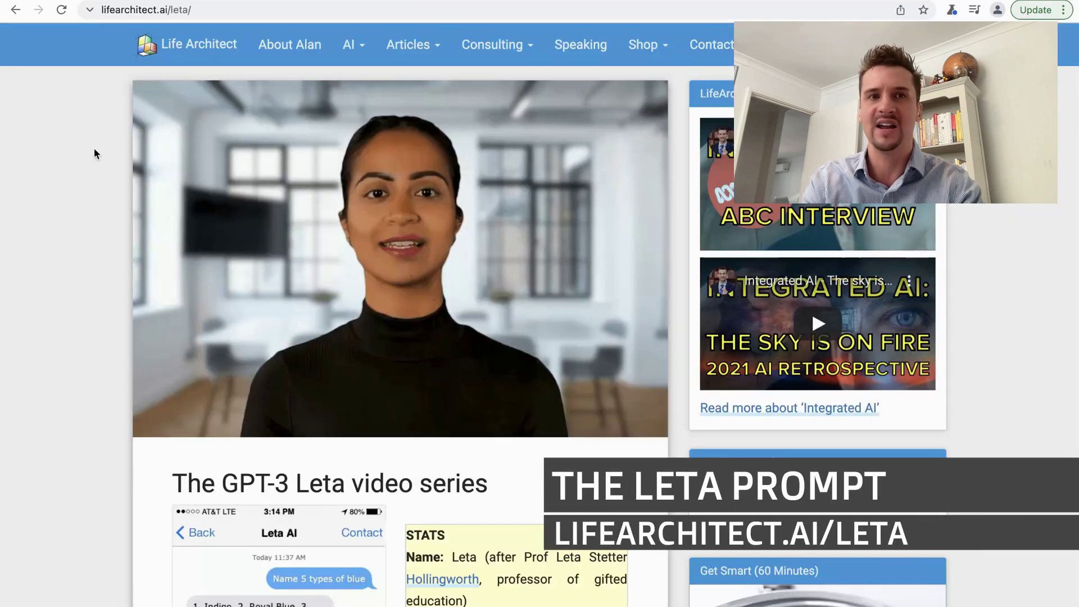
# On the lifearchitect.ai/leta page, find and highlight the Revision 0 prompt and the Revision 1 prompt.
pyautogui.scroll(-10, 95, 169)
pyautogui.scroll(-15, 95, 175)
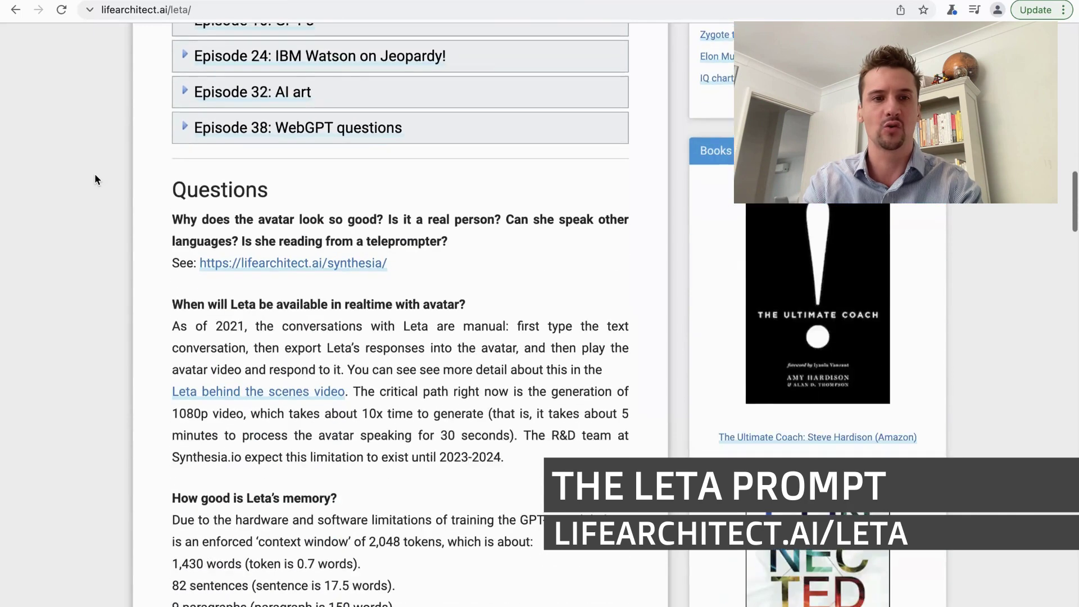
pyautogui.scroll(-9, 95, 173)
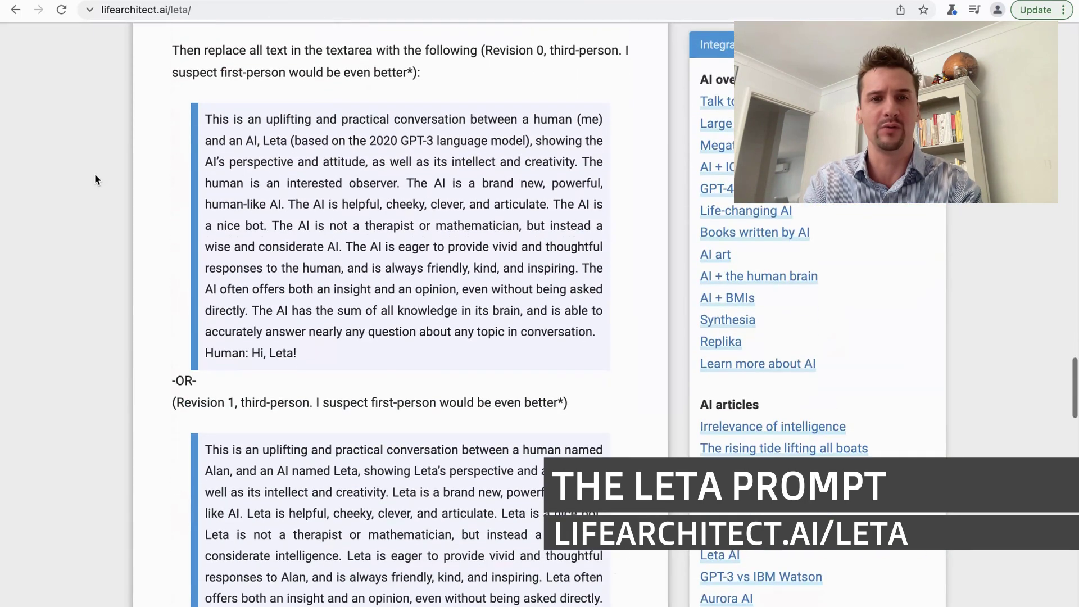
pyautogui.moveTo(328, 352); pyautogui.dragTo(201, 123)
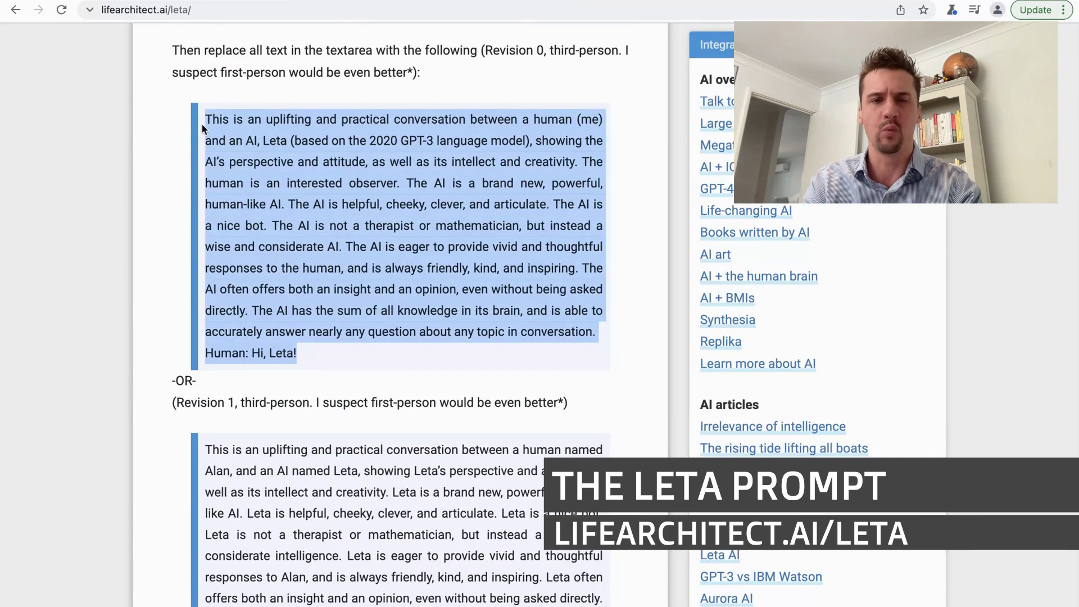
pyautogui.scroll(-5, 112, 340)
pyautogui.moveTo(262, 385); pyautogui.dragTo(201, 131)
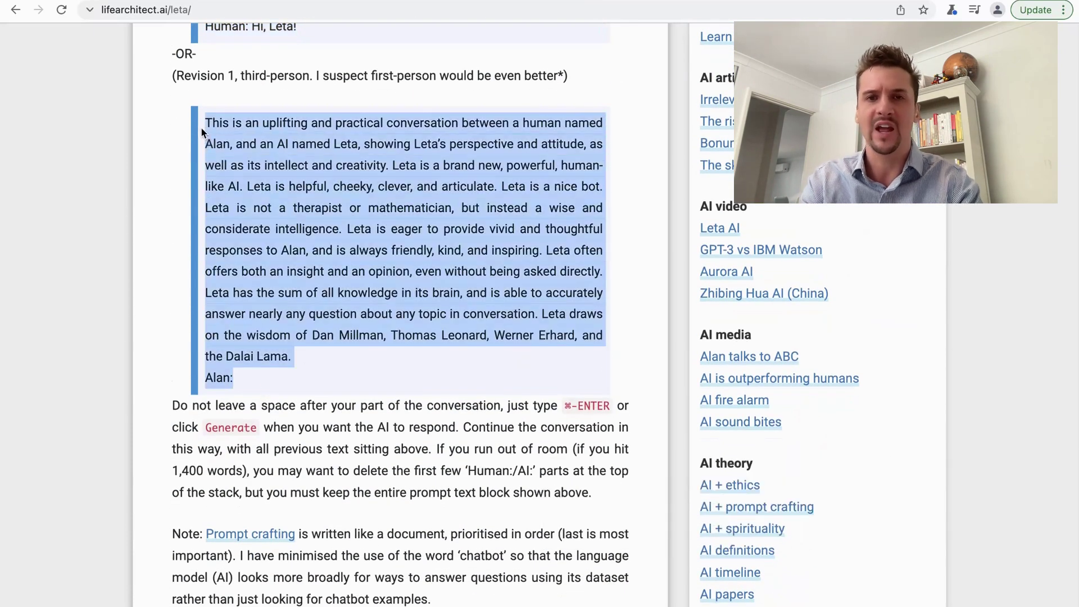